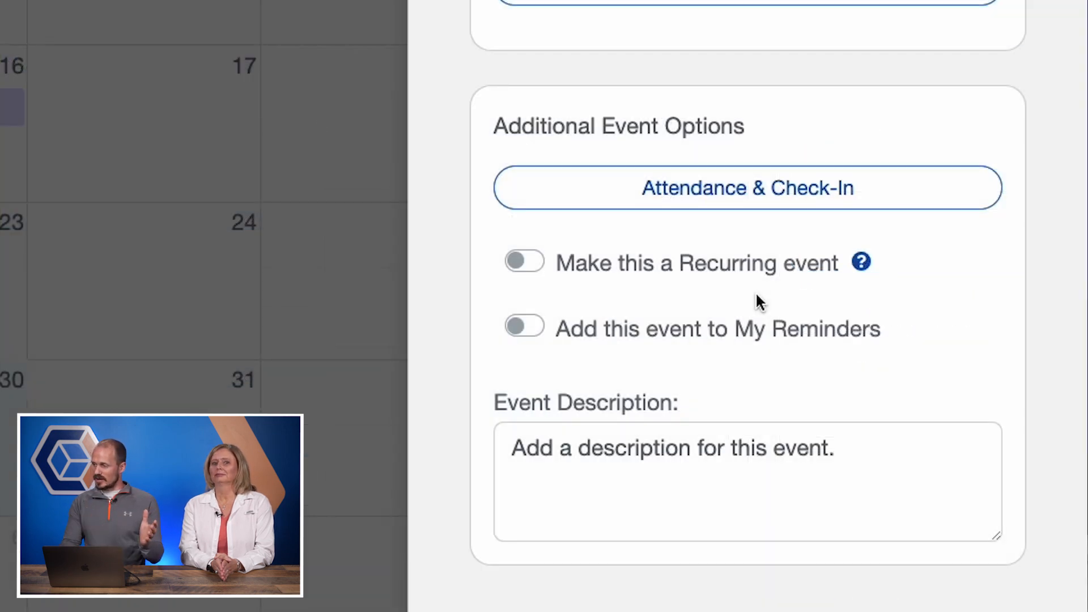
Make the event recurring and set it to repeat weekly
left_click(514, 263)
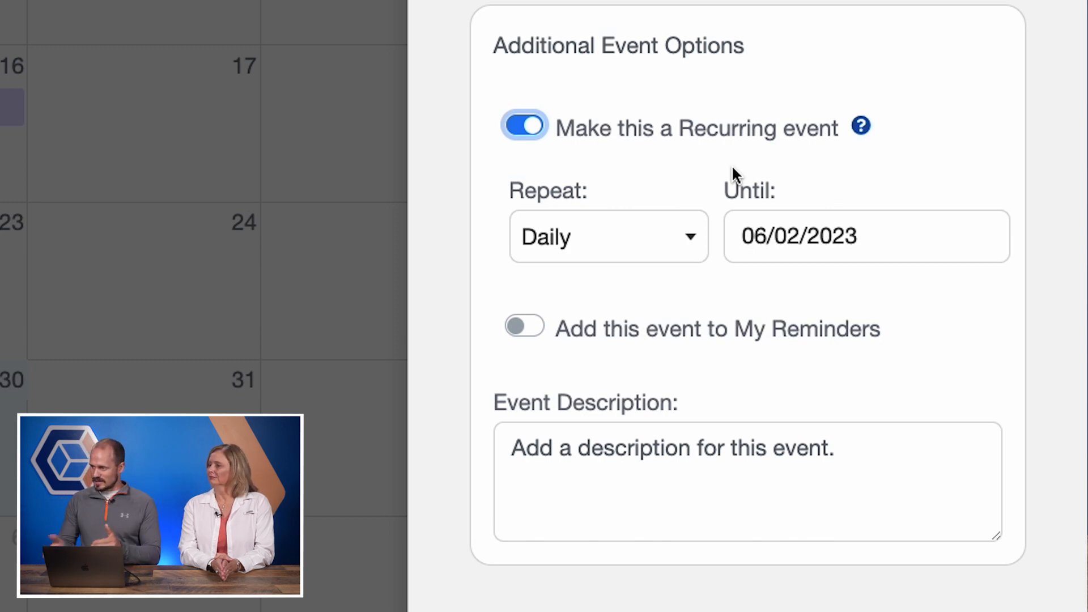
left_click(656, 236)
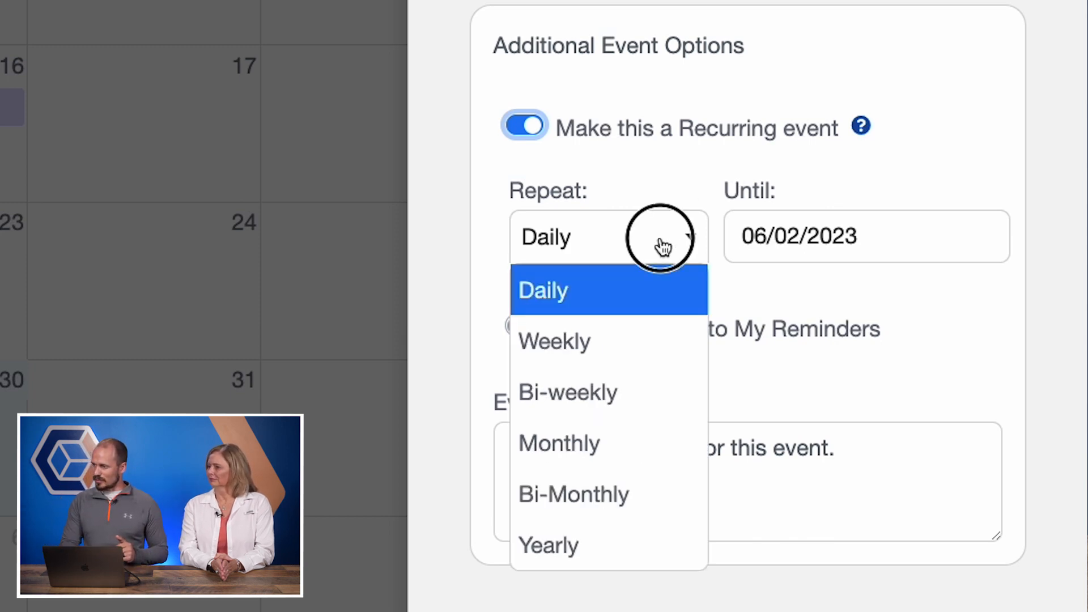
left_click(590, 339)
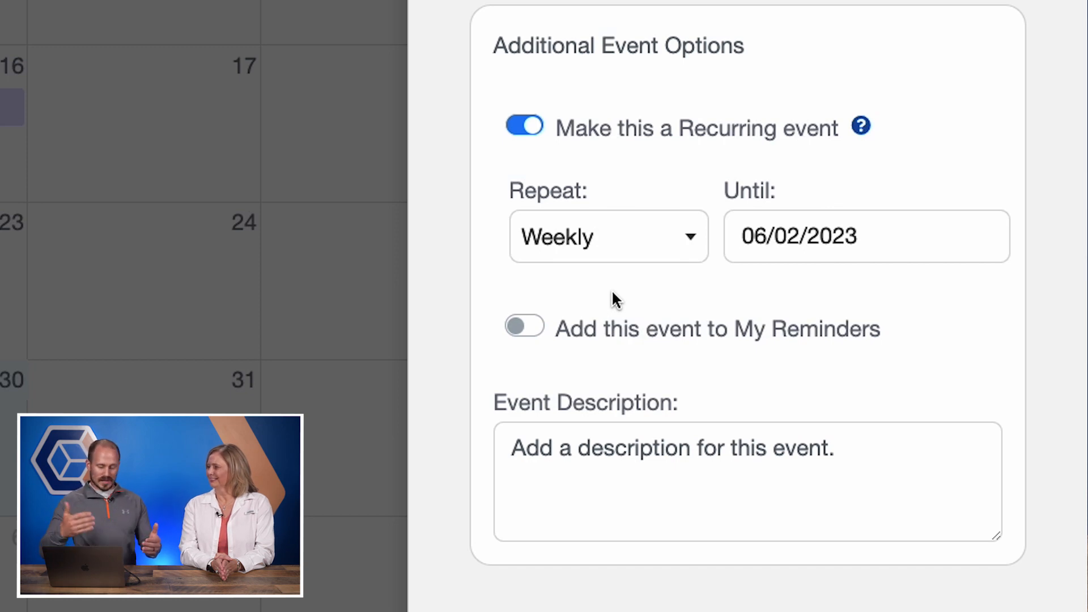
Set the weekly recurrence to run until 06/11/2024 and add the event to the calendar
left_click(925, 241)
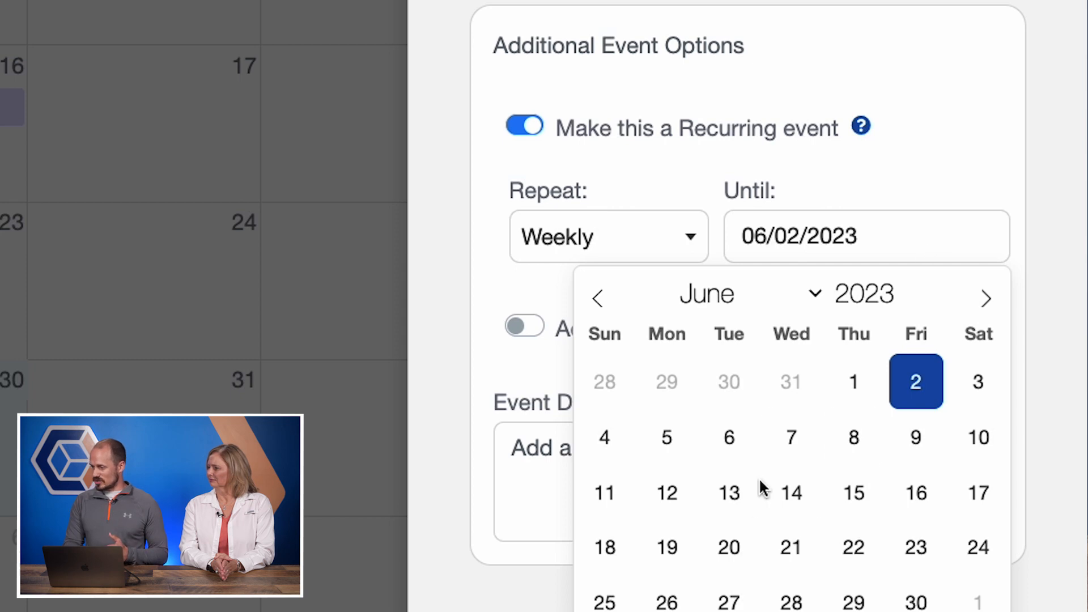
left_click(727, 494)
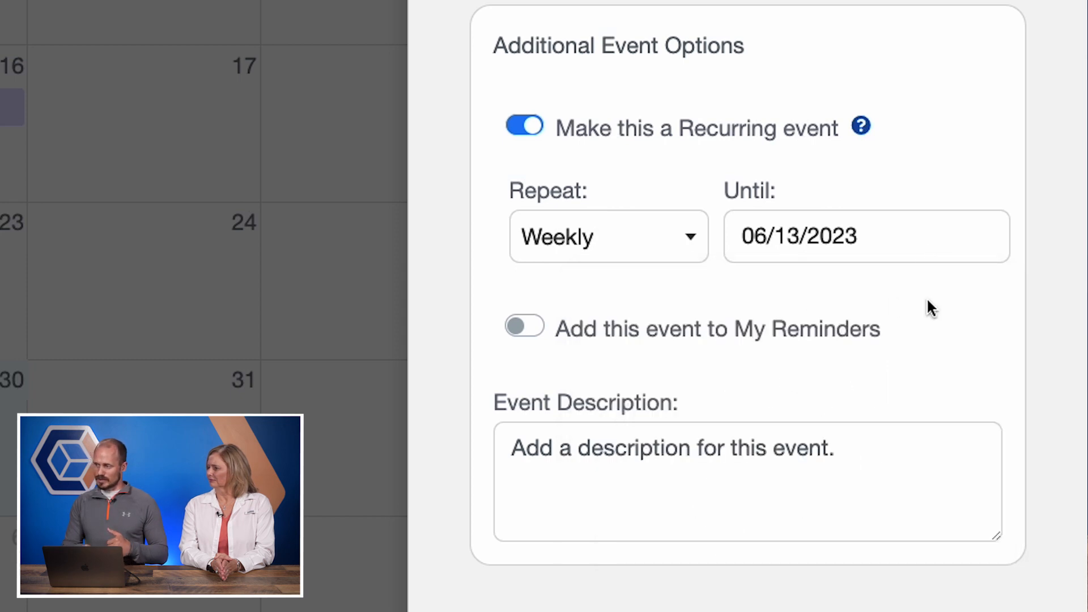
left_click(918, 232)
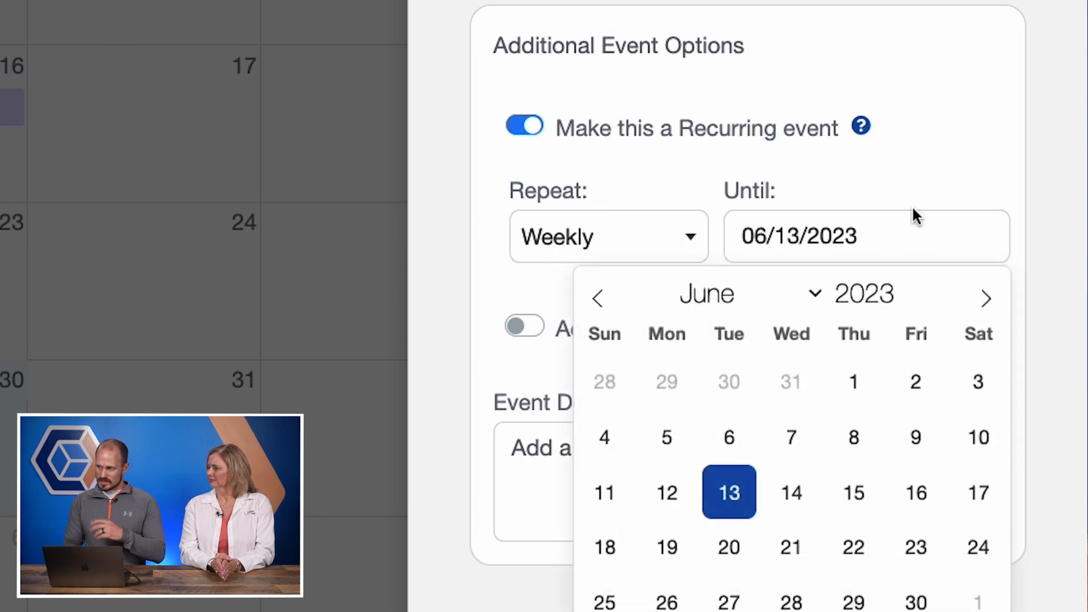
left_click(906, 287)
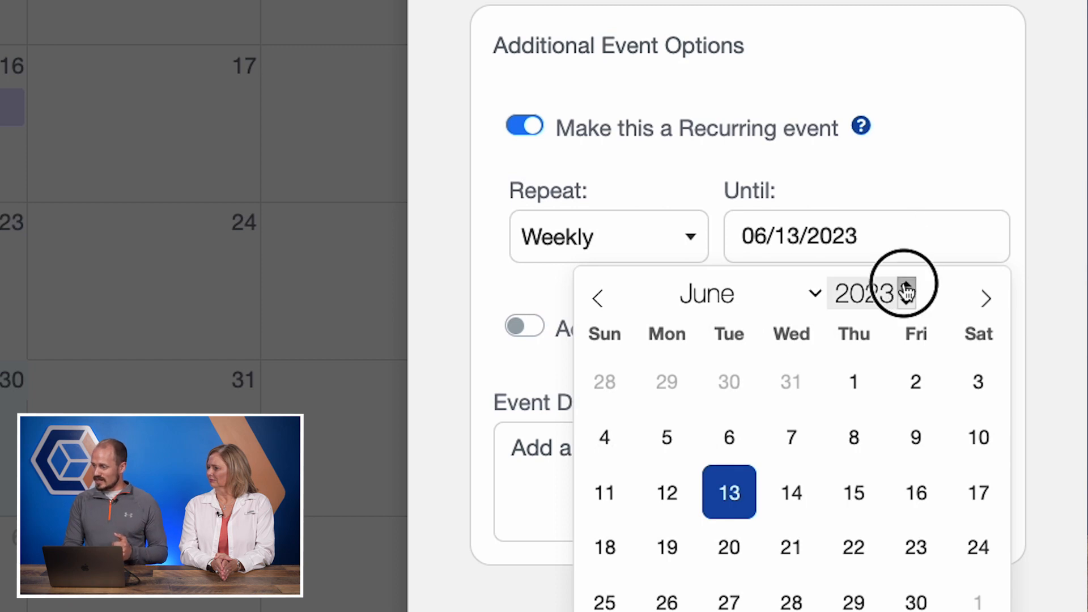
left_click(727, 493)
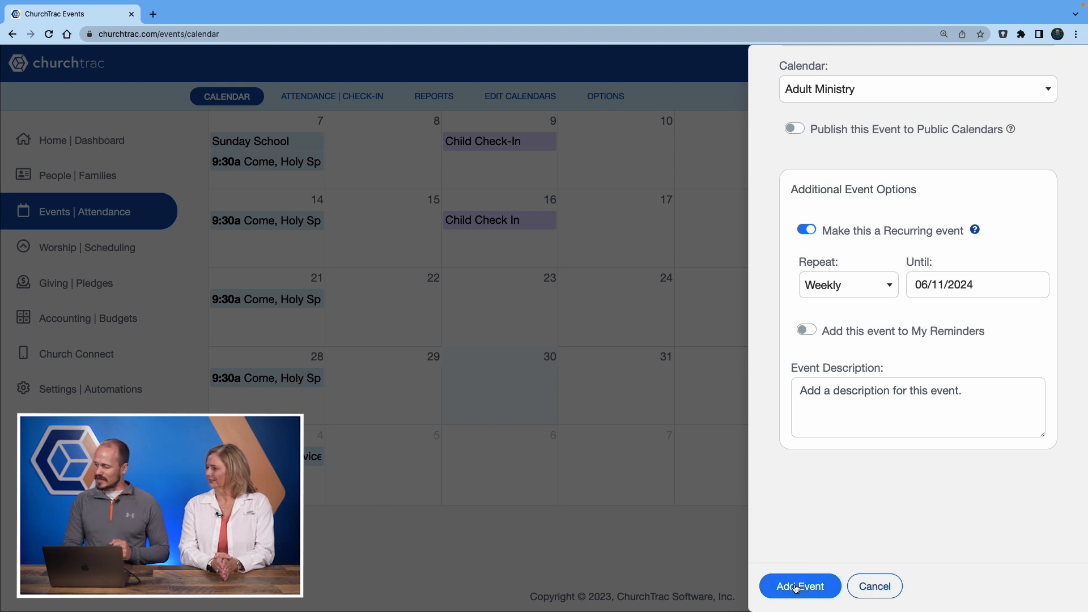
left_click(795, 588)
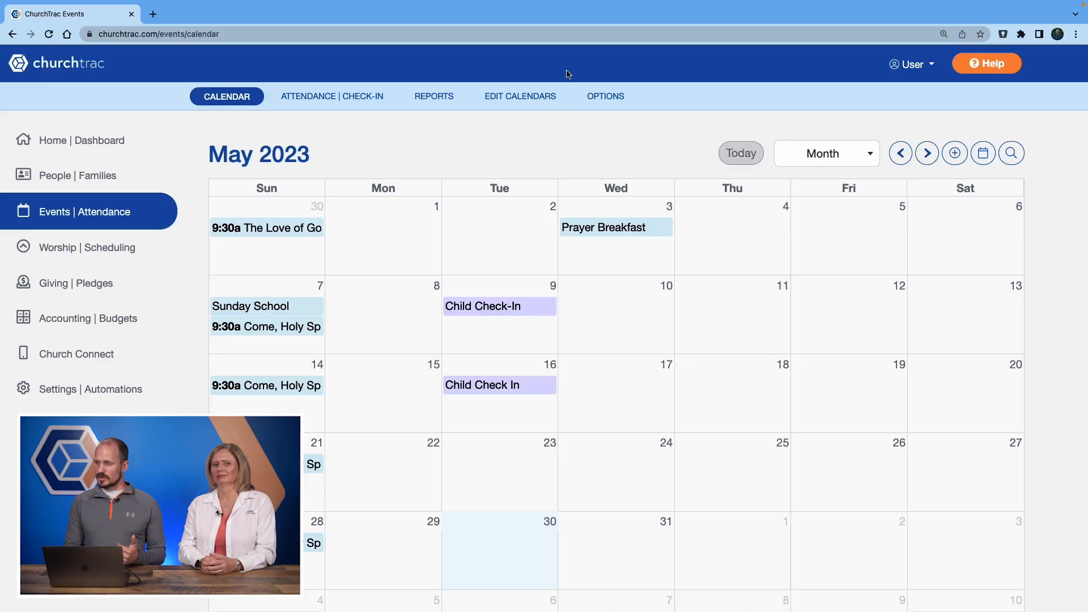
Start a new all-day event on May 30, 2023, enter the leader's small group as title, and assign it to the Adult Ministry calendar
scroll(532, 135, "down", 2)
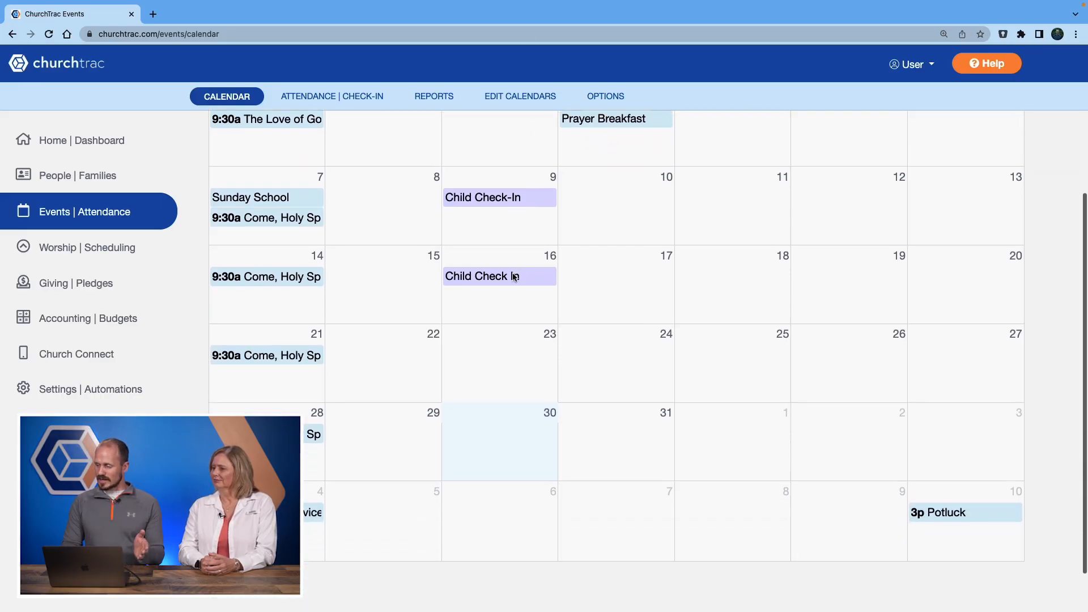
left_click(495, 439)
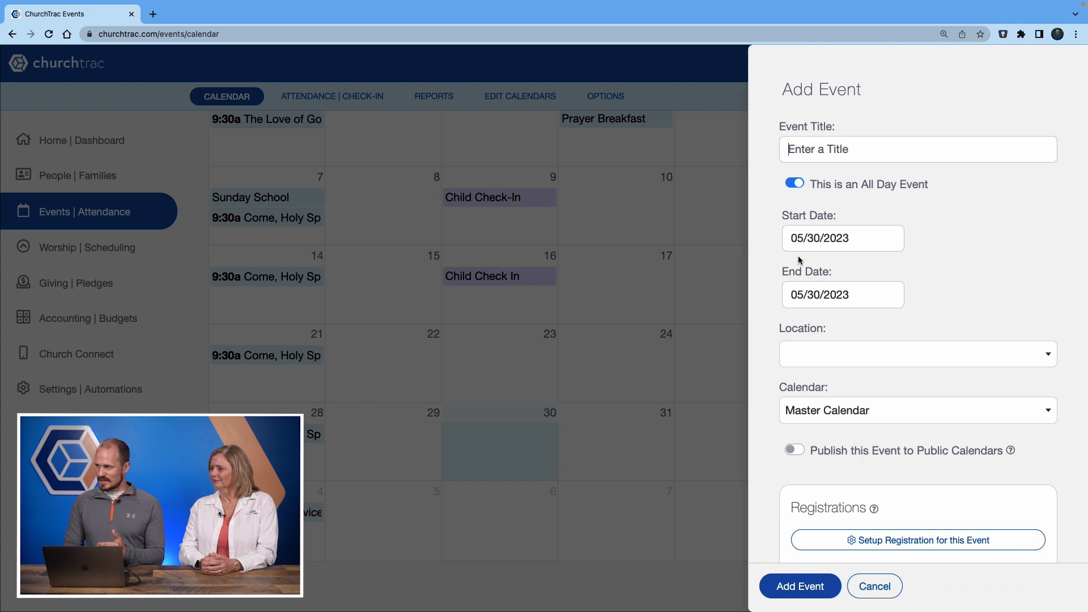
type("Matt's Small Group")
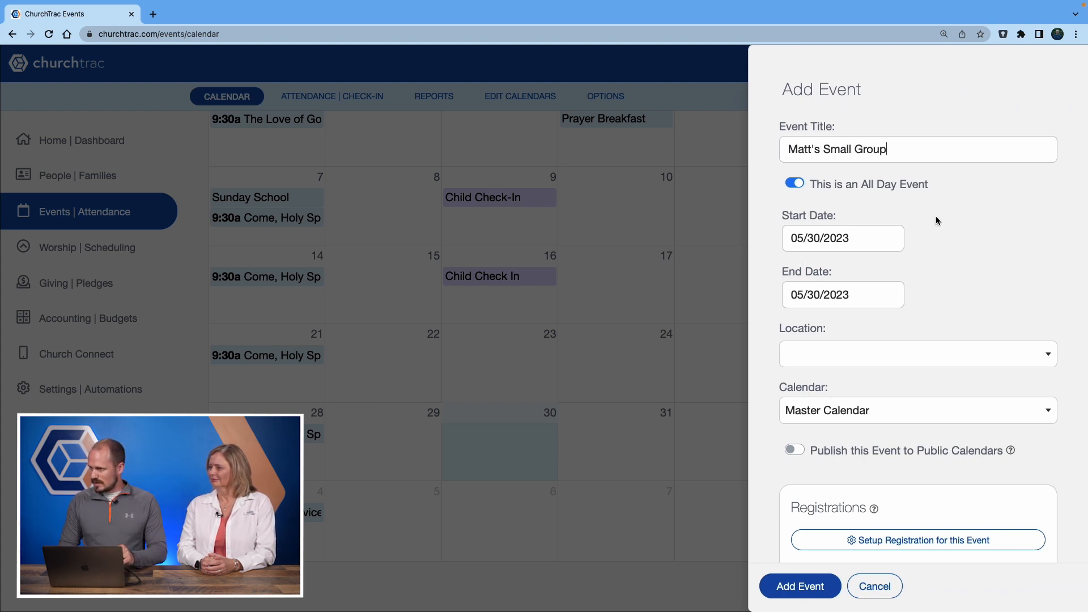
scroll(958, 262, "down", 1)
left_click(882, 364)
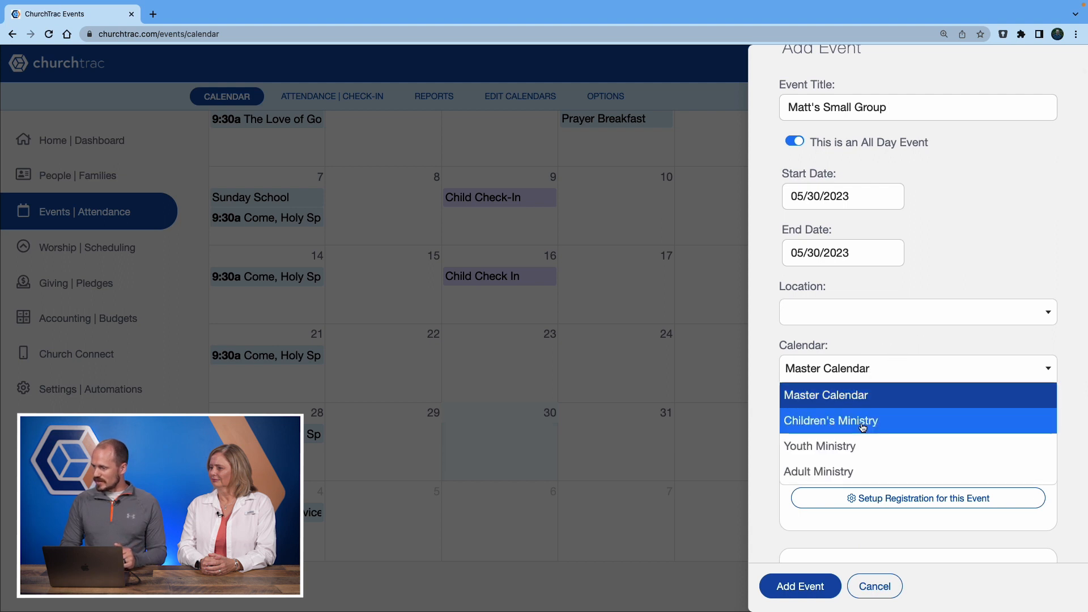
left_click(841, 468)
Set up attendance and check-in for the new event using the "Discipleship Groups: Adults 1" tag
scroll(850, 369, "down", 4)
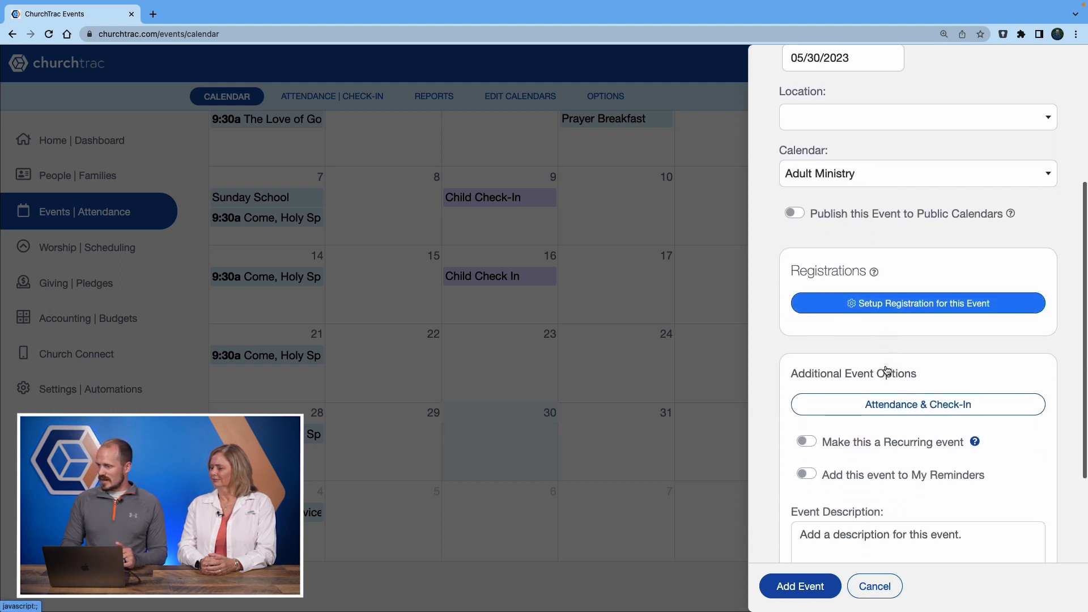
scroll(885, 369, "down", 1)
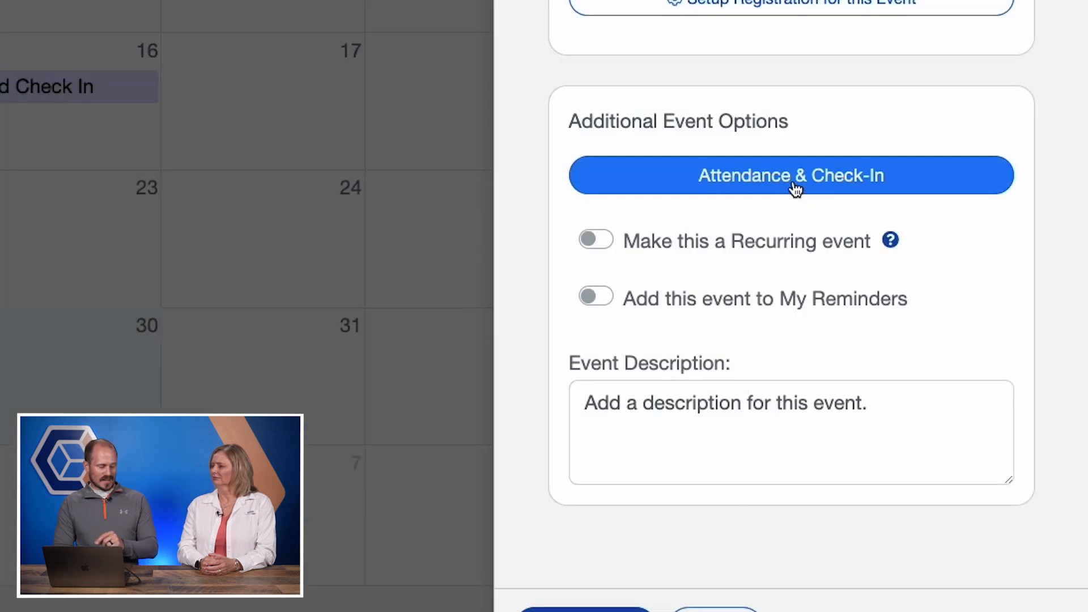
left_click(795, 189)
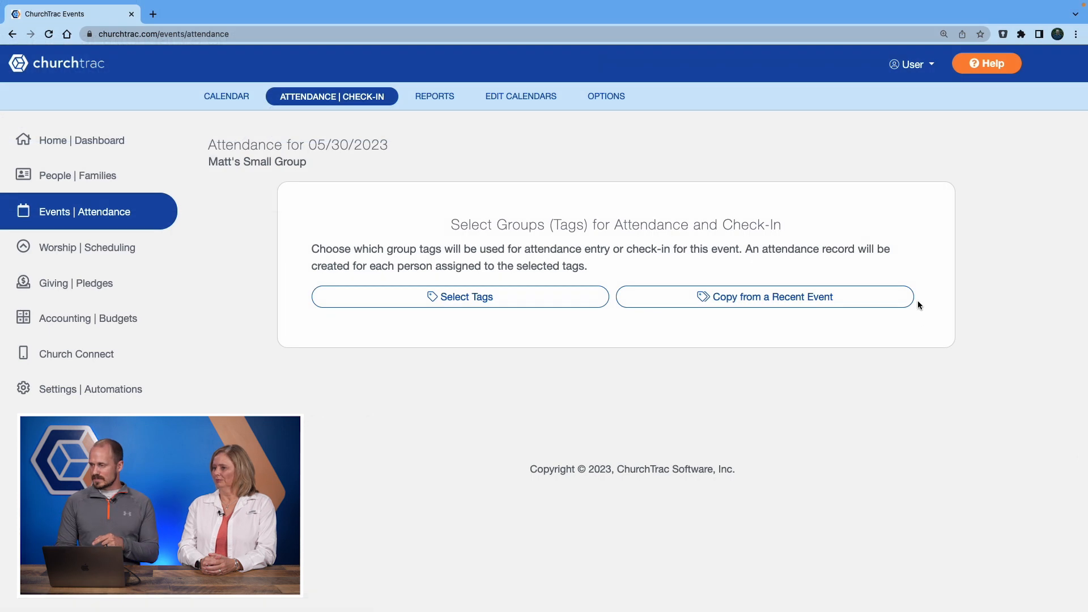
left_click(481, 295)
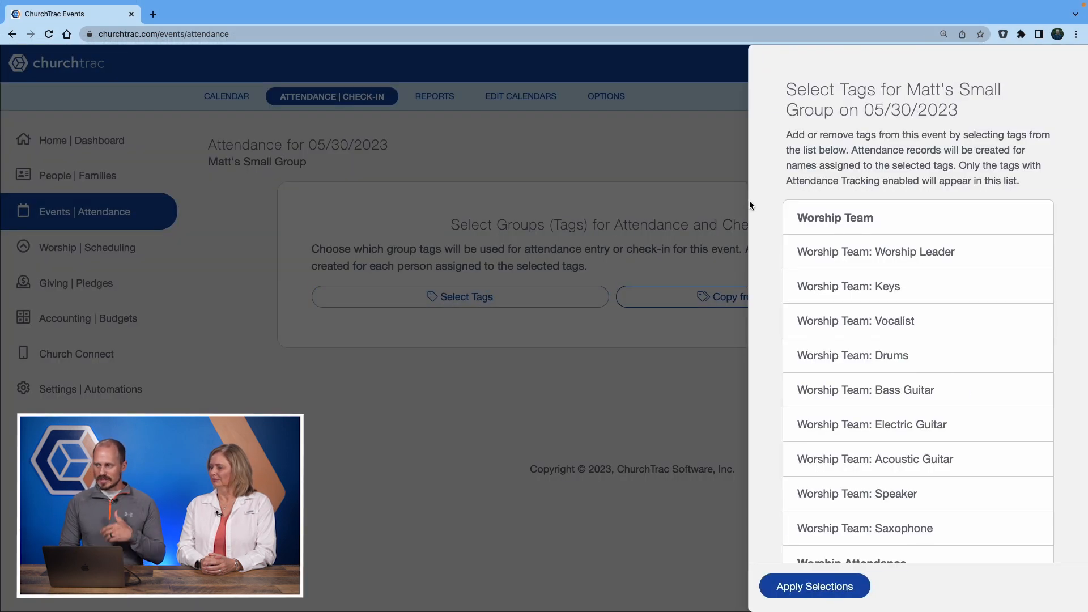
scroll(764, 199, "down", 6)
scroll(764, 199, "down", 5)
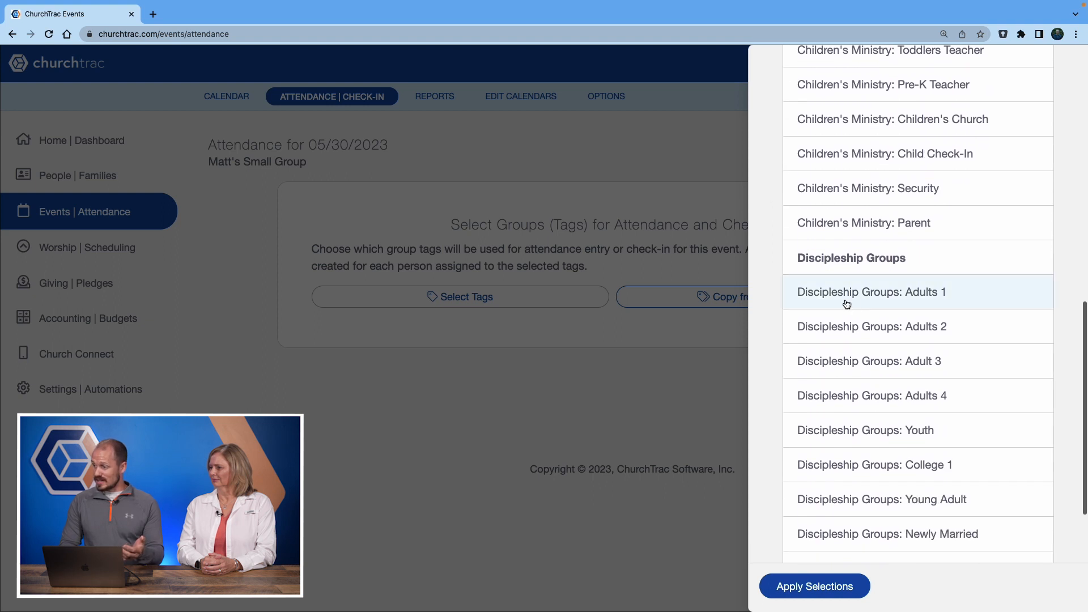
left_click(895, 296)
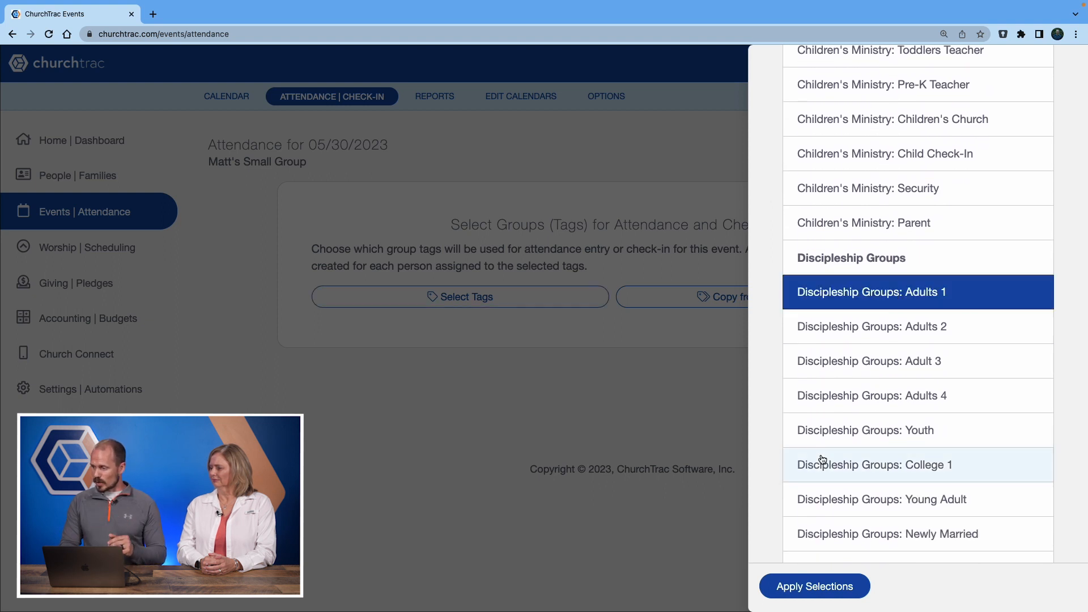
left_click(807, 590)
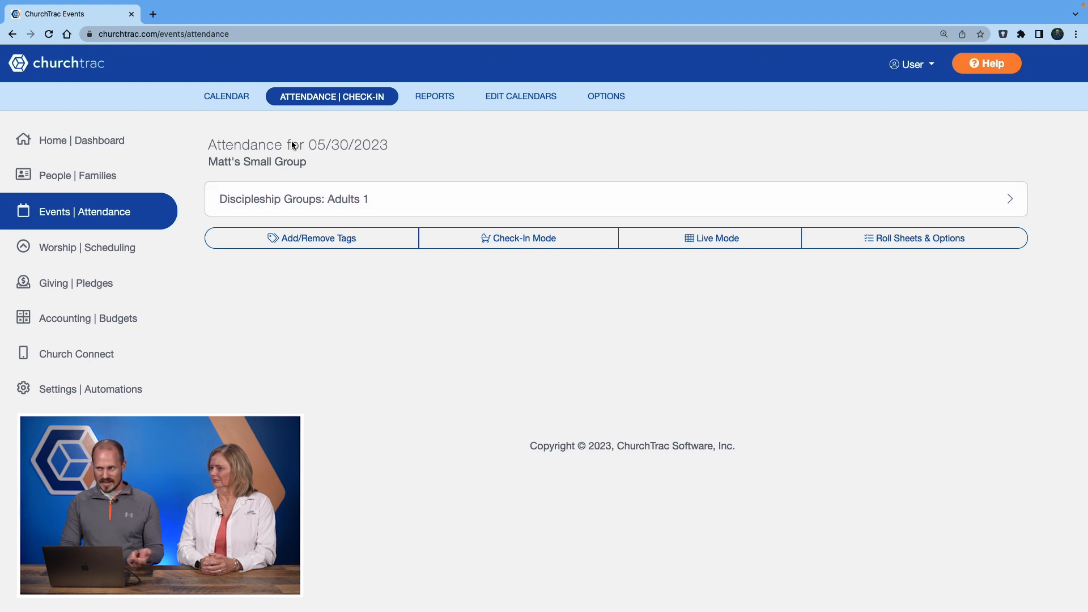
Return to the calendar and reopen the May 30 small group event at its additional event options
left_click(234, 98)
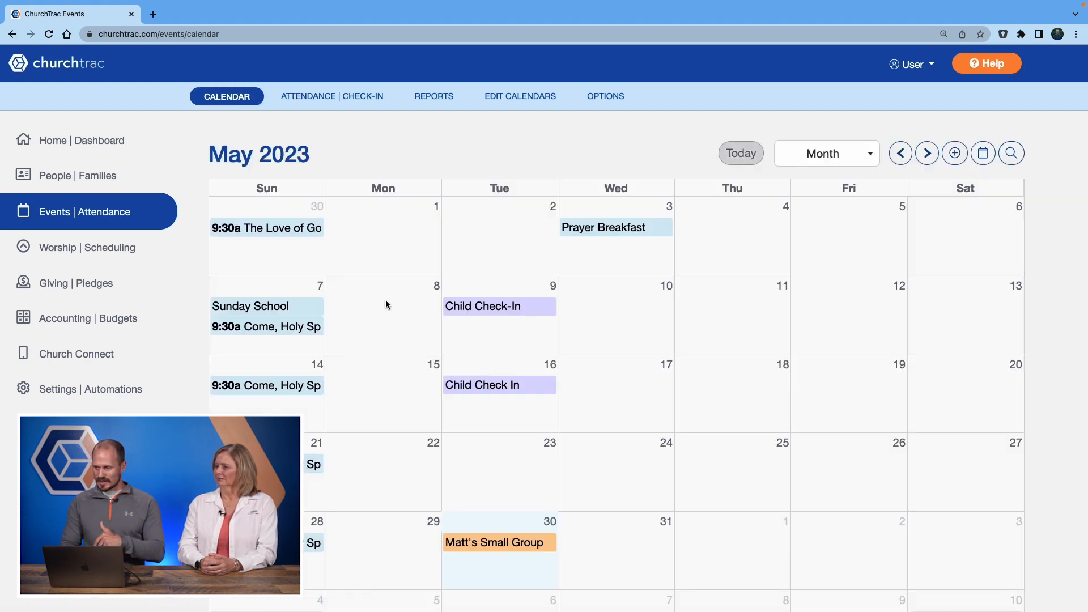
scroll(386, 305, "down", 3)
left_click(507, 390)
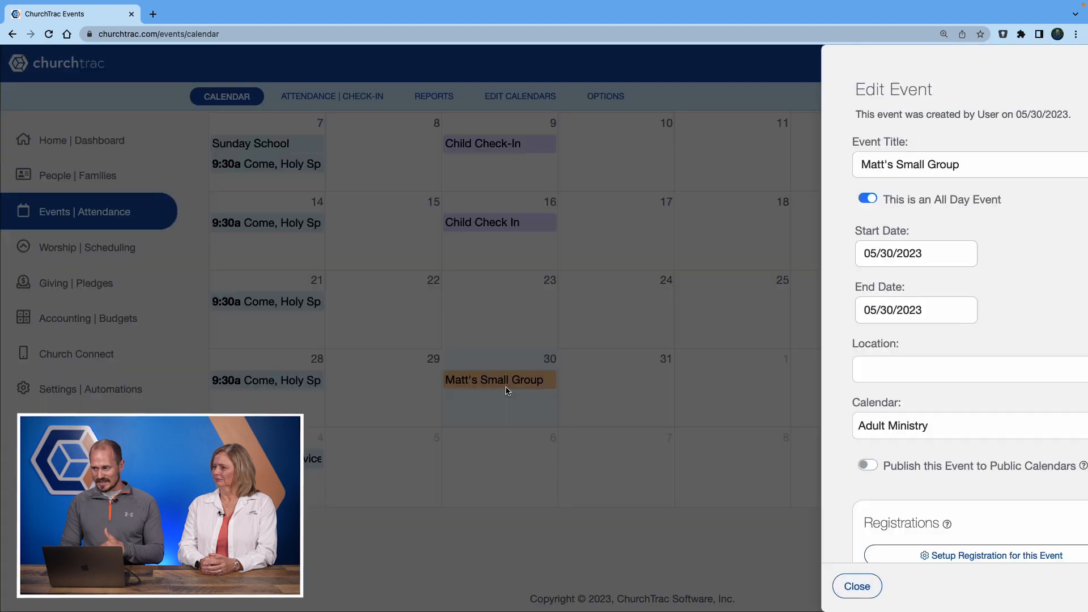
scroll(999, 309, "down", 4)
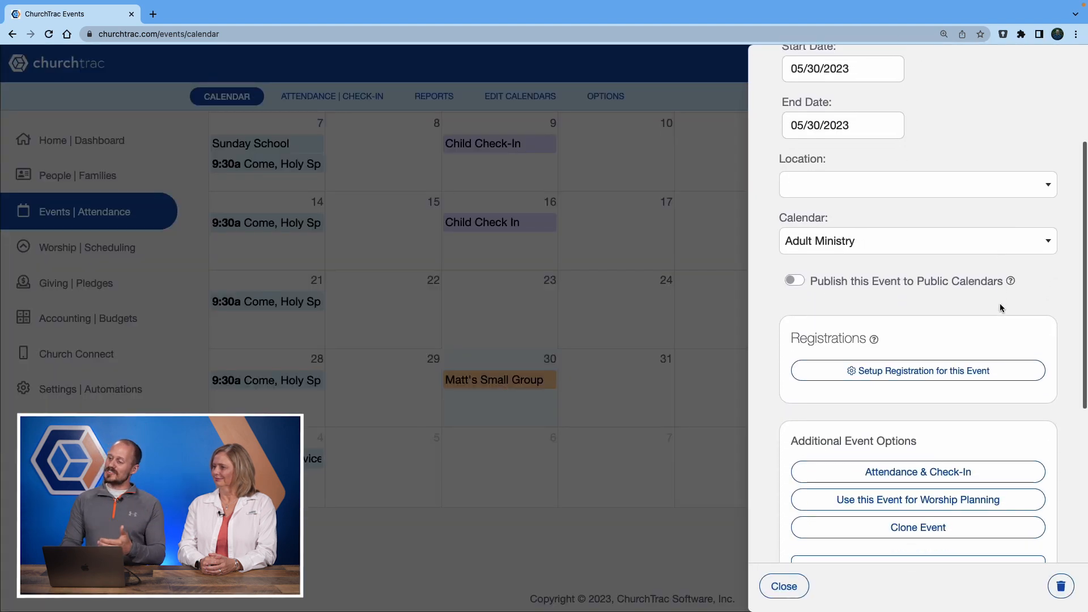
scroll(1001, 308, "down", 3)
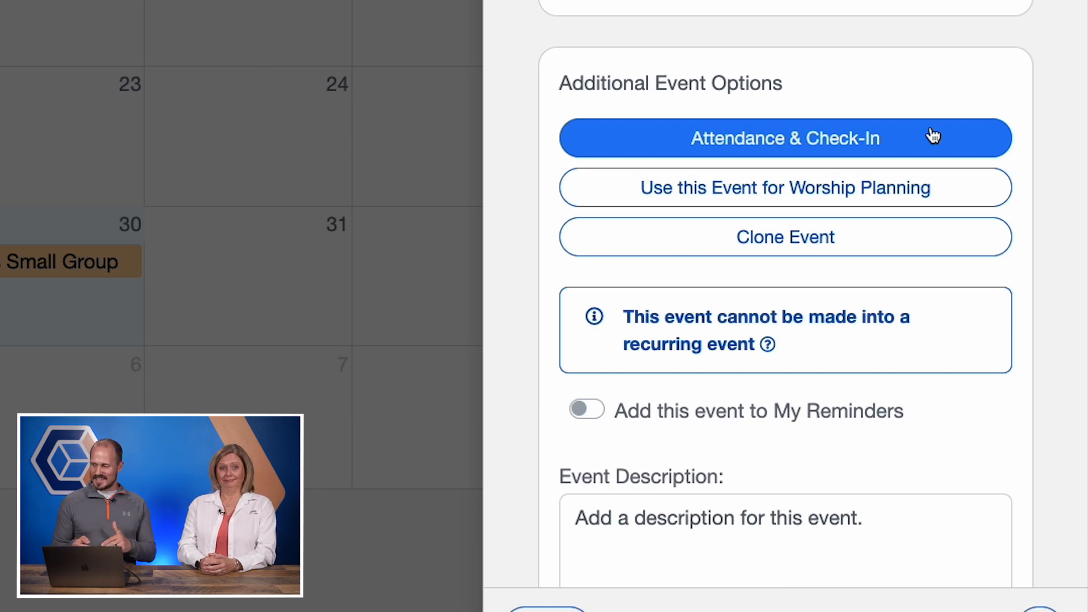
Clone the event to 06/06/2023 with weekly copies until 06/13/2023, including attendance group tags, and show June 2023 in the calendar
left_click(859, 237)
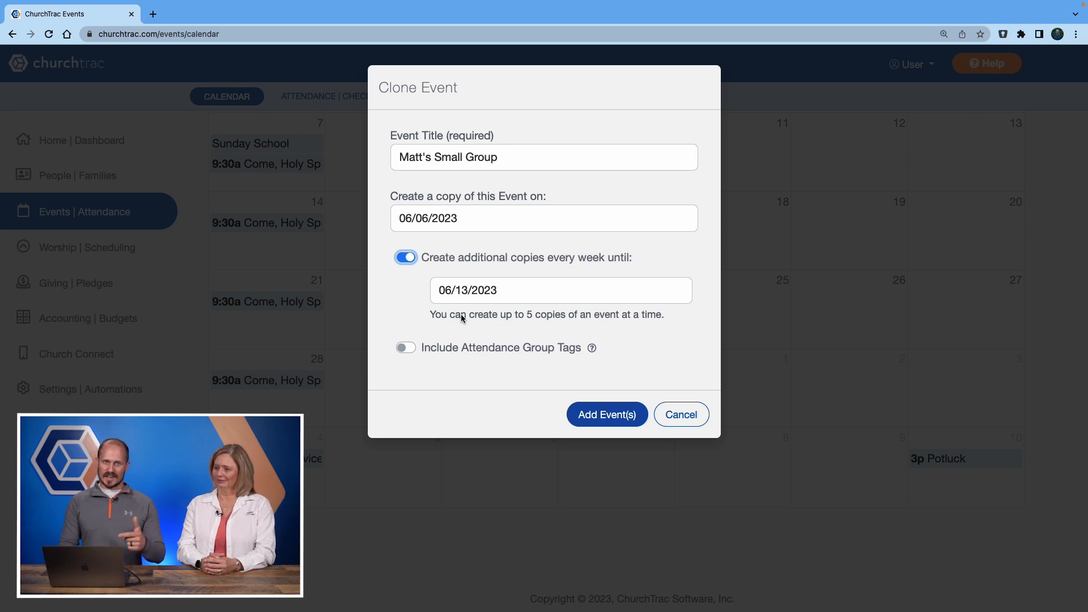
left_click(406, 347)
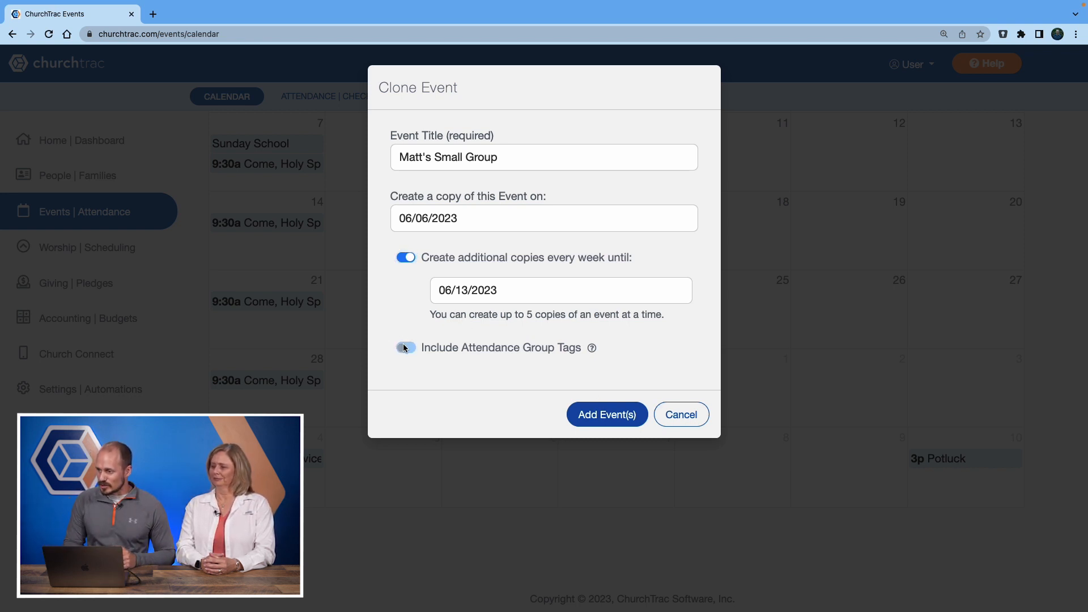
left_click(617, 415)
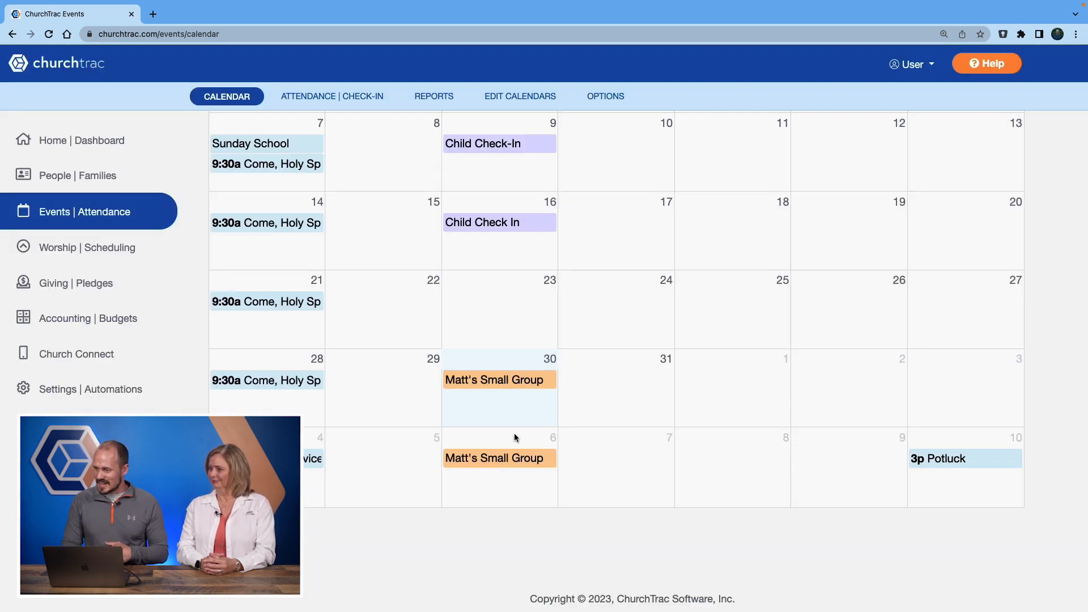
scroll(509, 451, "up", 3)
left_click(927, 153)
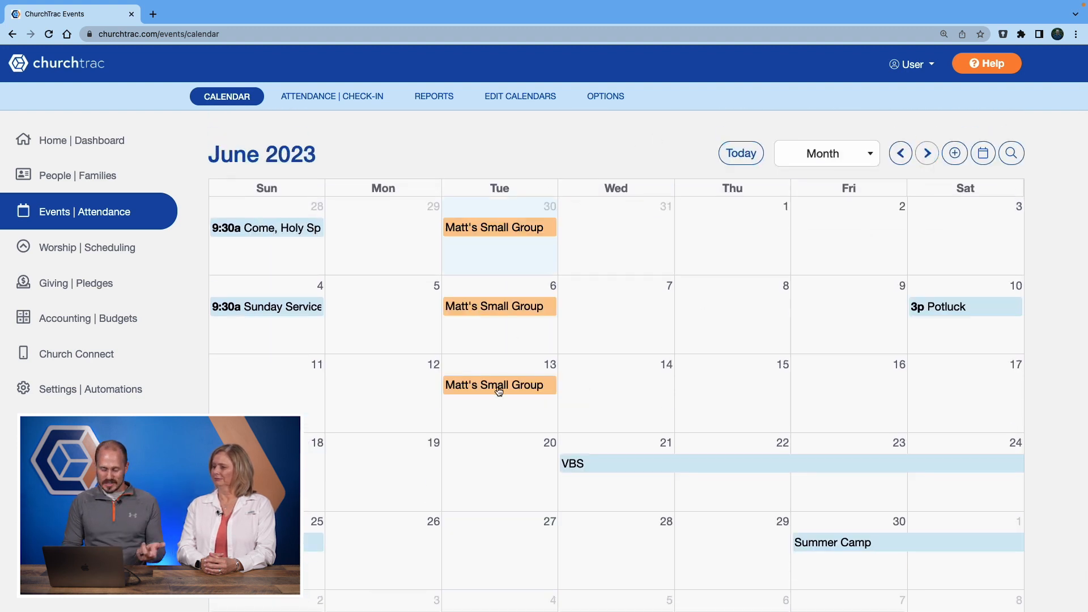